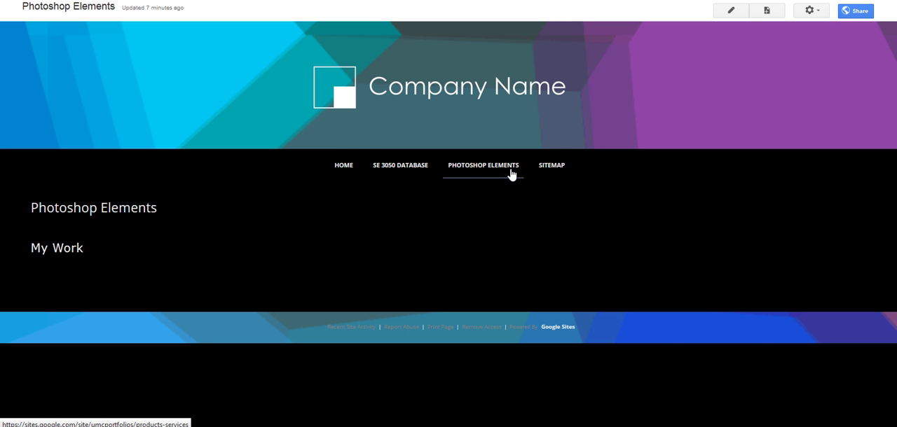
- Open the Photoshop Elements page for editing and add the line "Composite Picture" below "My Work"
click(728, 15)
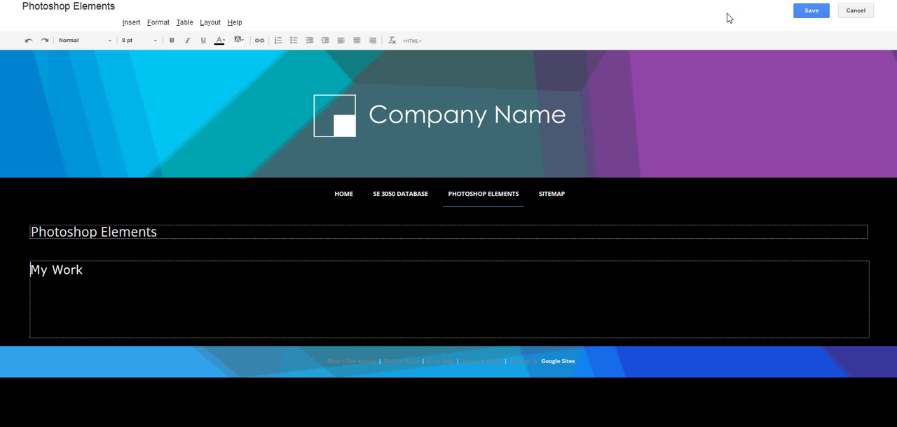
click(113, 275)
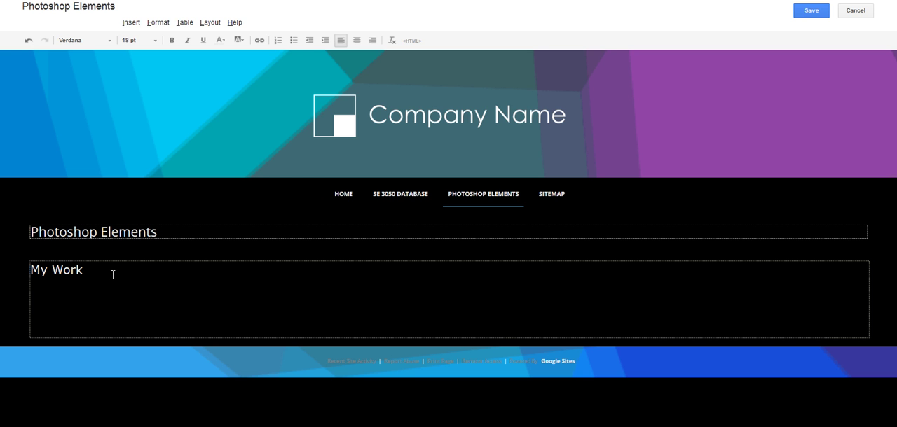
text(Composite Pi)
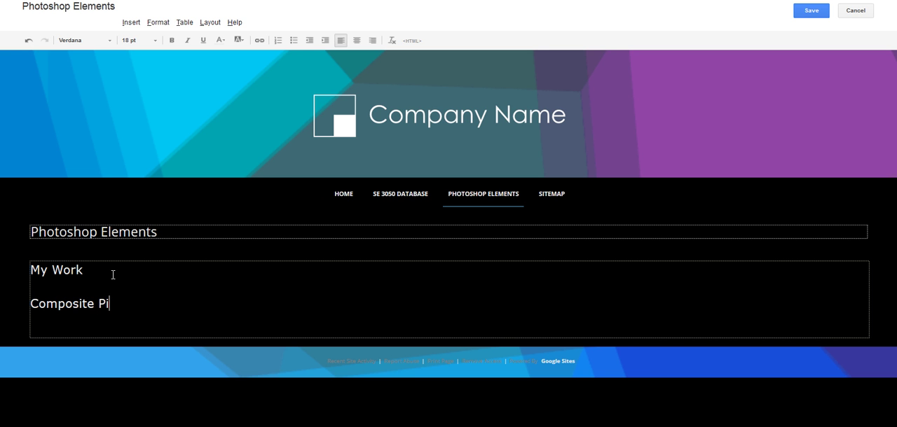
text(cture)
- Switch to Google Drive and upload the desktop files 3 Picture Composite and Button to the Photoshop Elements folder
click(329, 0)
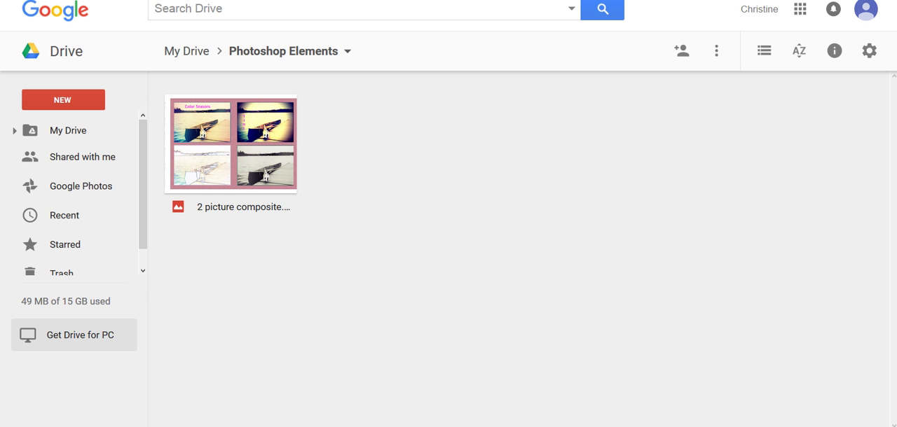
key(super+Down)
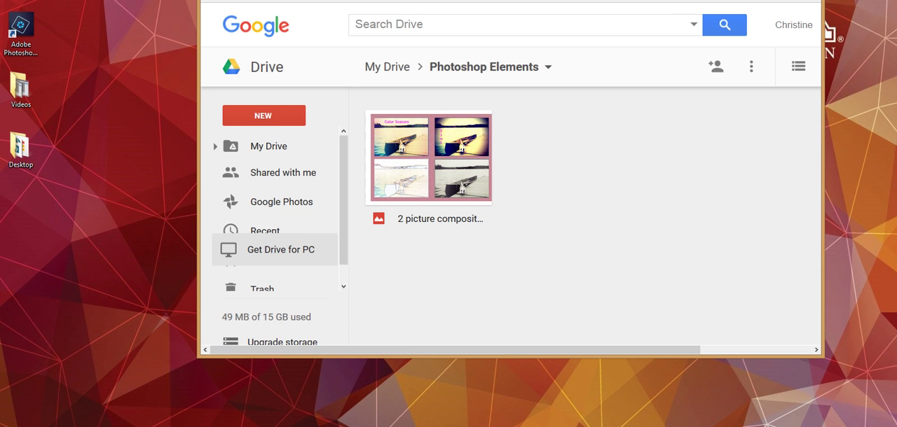
drag(683, 0, 896, 31)
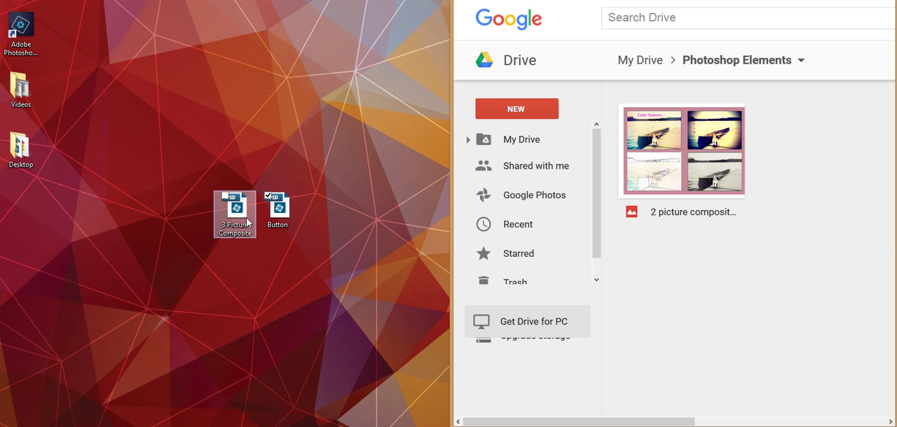
drag(246, 222, 702, 277)
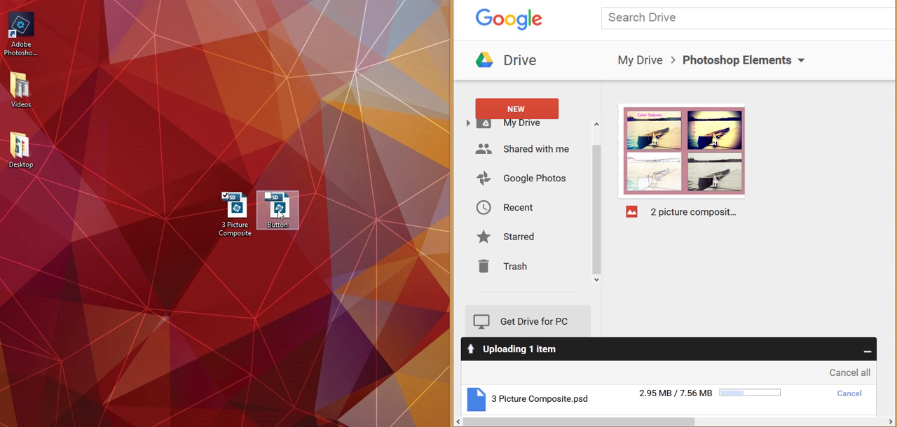
drag(279, 214, 685, 275)
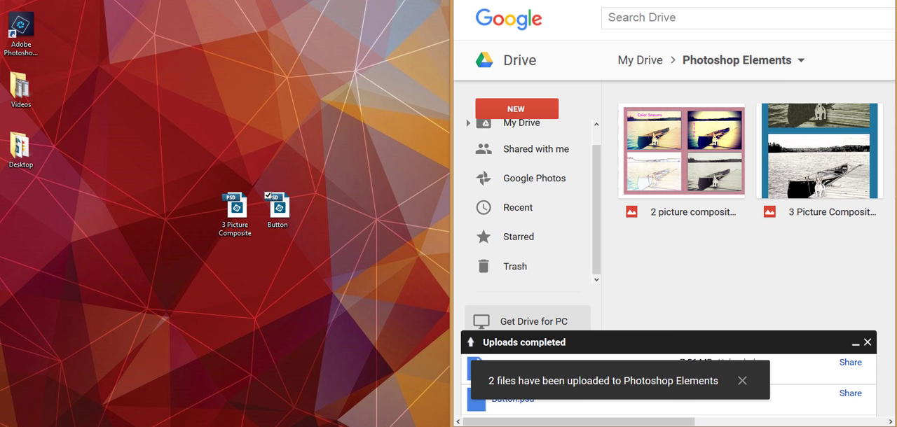
click(846, 2)
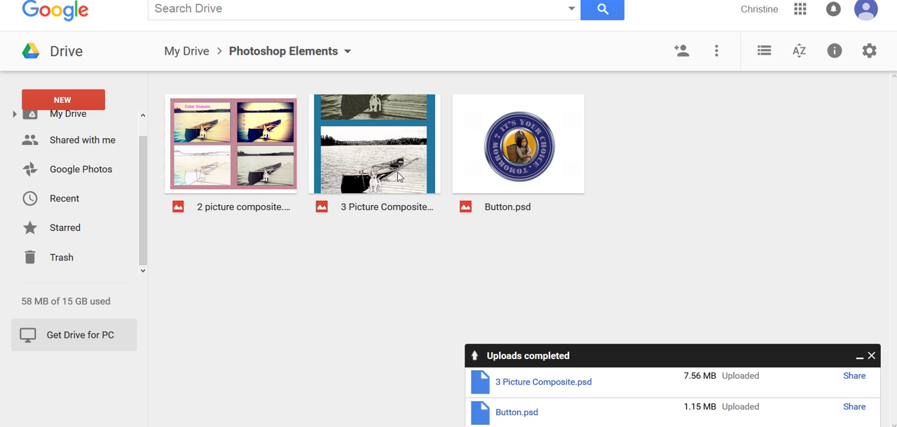
- Turn on link sharing for the 3 Picture Composite file so that anyone with the link can view it
click(398, 176)
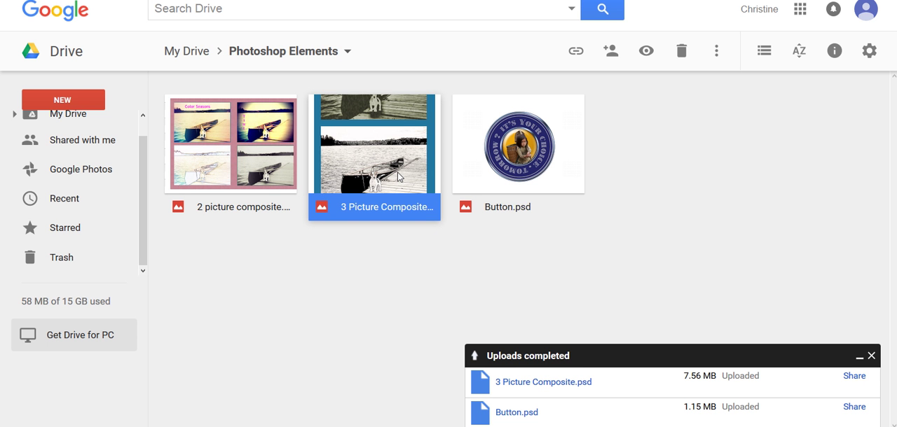
click(576, 55)
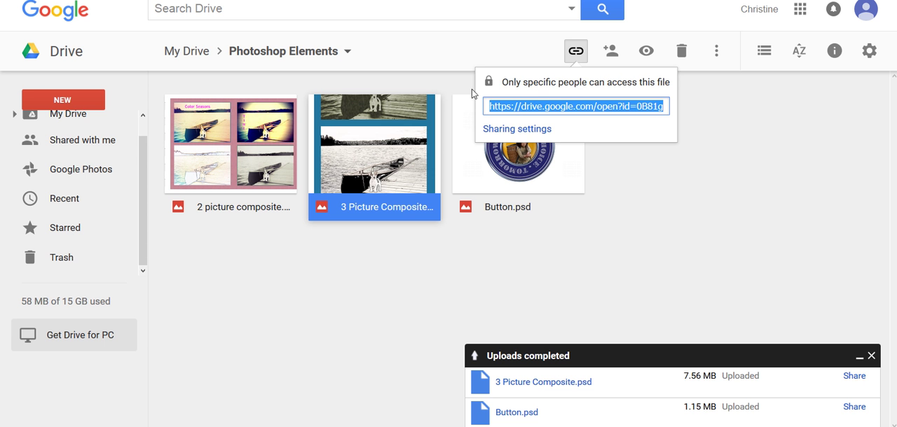
click(515, 130)
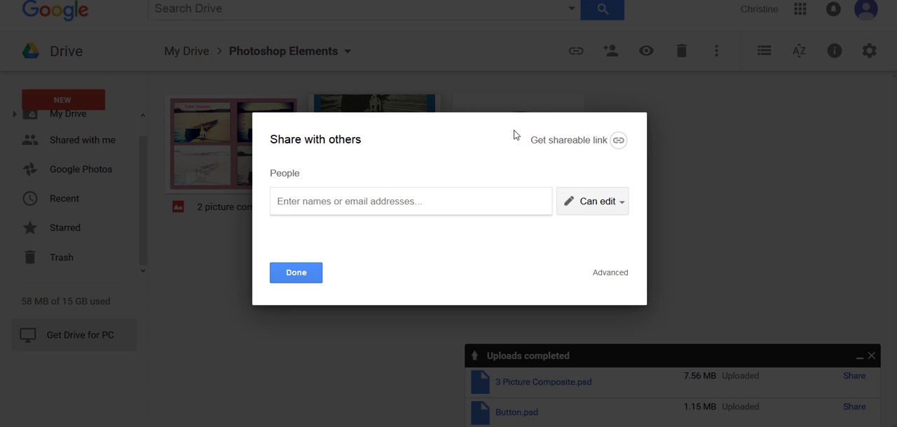
click(589, 142)
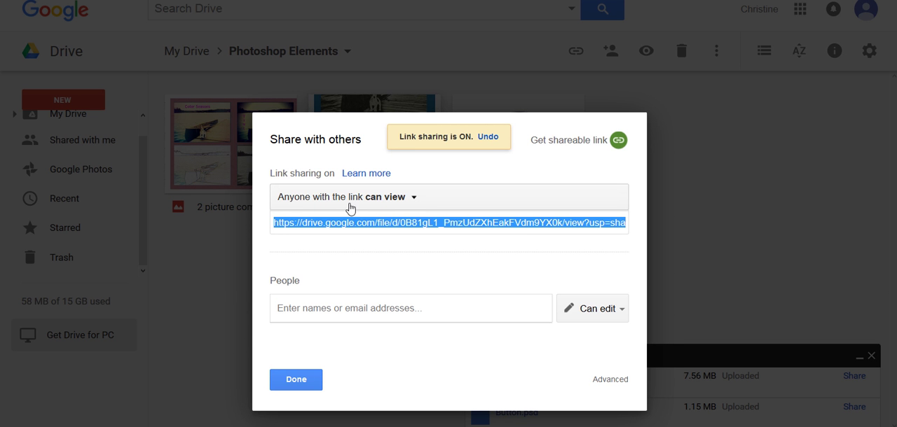
click(415, 200)
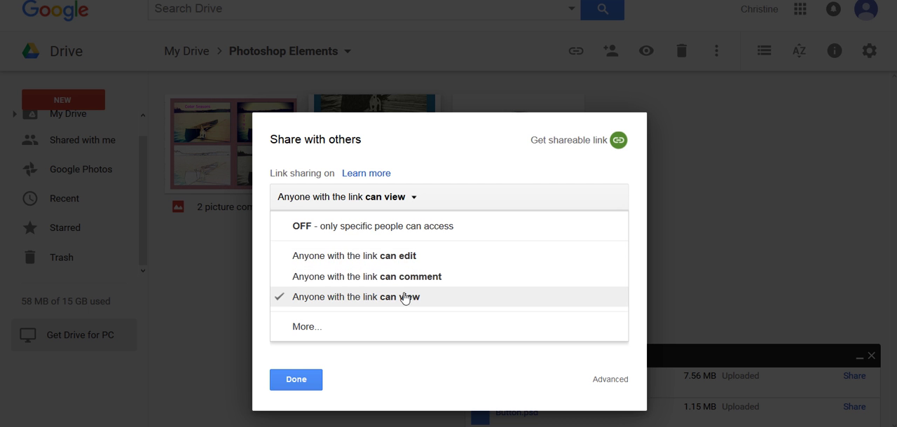
click(301, 328)
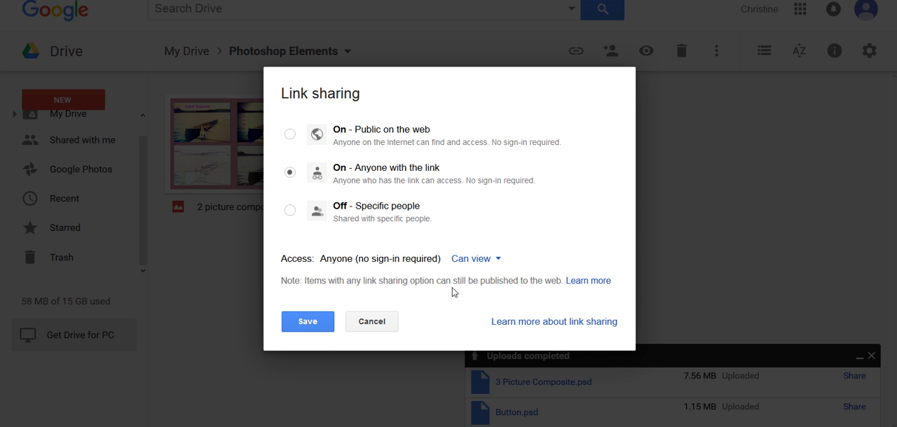
click(315, 323)
- Copy the shareable link of the 3 Picture Composite file and finish sharing
click(400, 169)
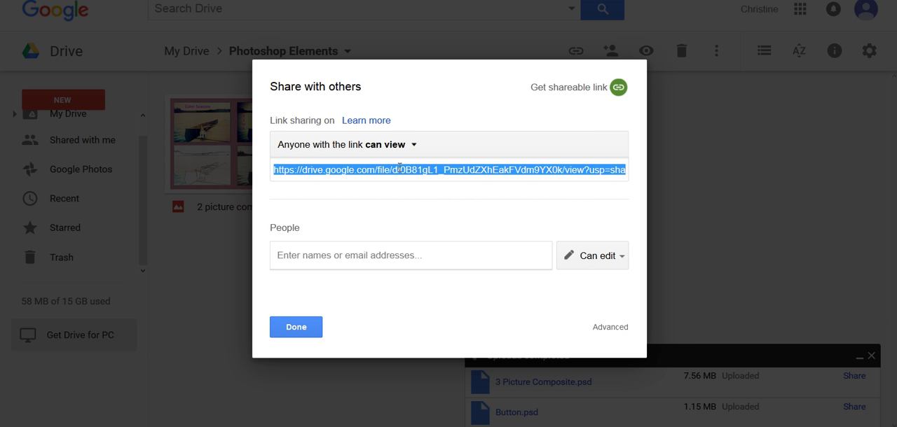
right_click(399, 168)
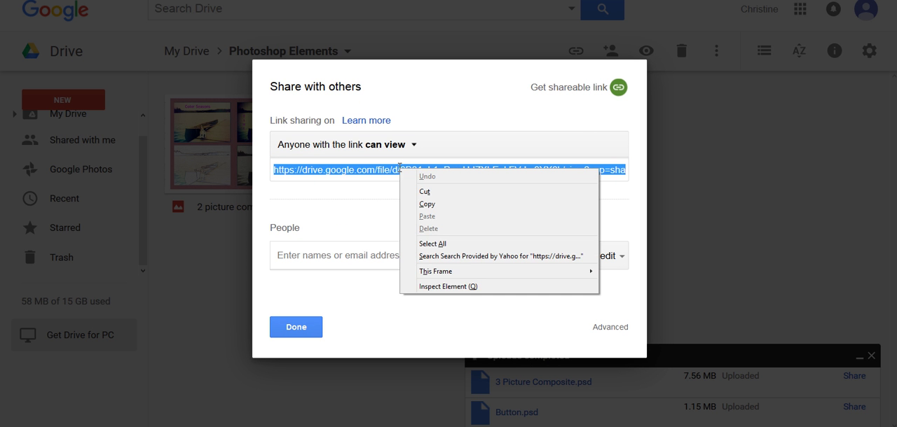
click(422, 204)
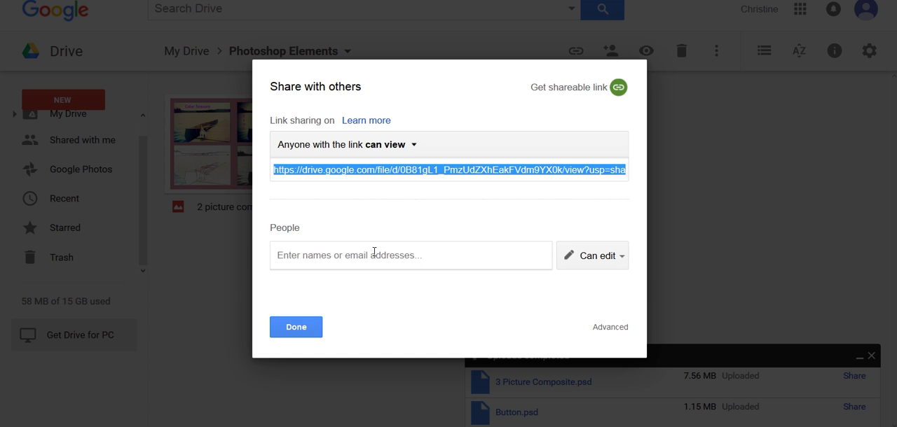
click(300, 329)
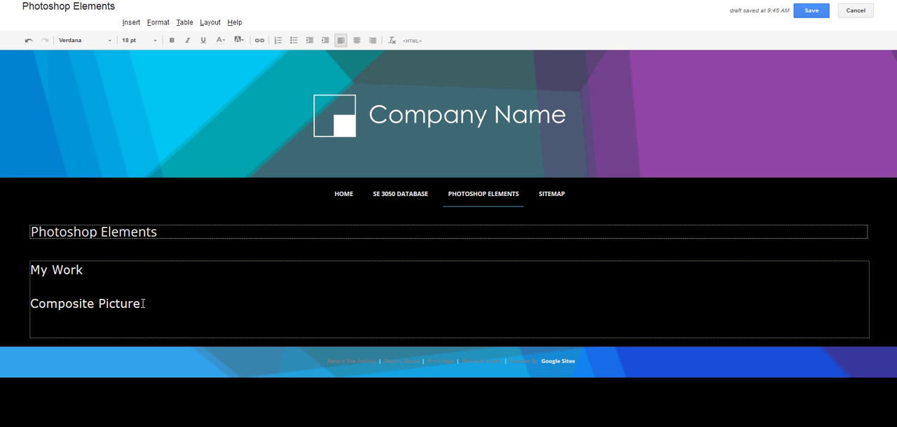
- Back in Google Sites, link the text "Composite Picture" to the copied Drive URL as a web address
drag(142, 303, 31, 314)
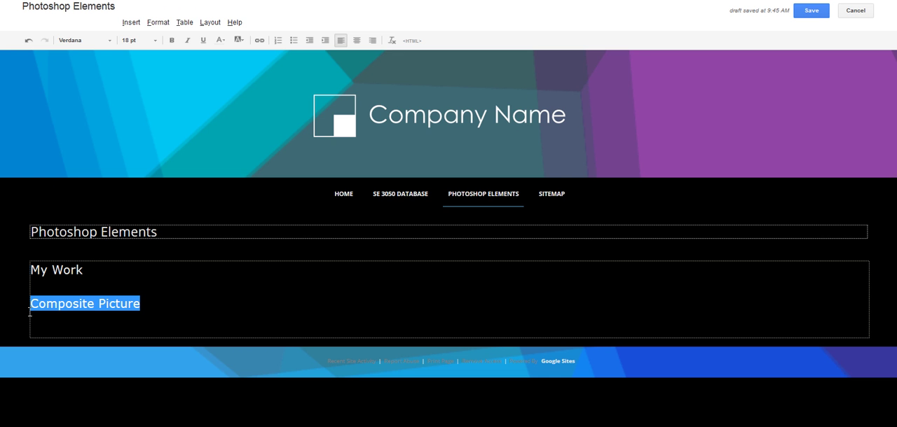
click(259, 41)
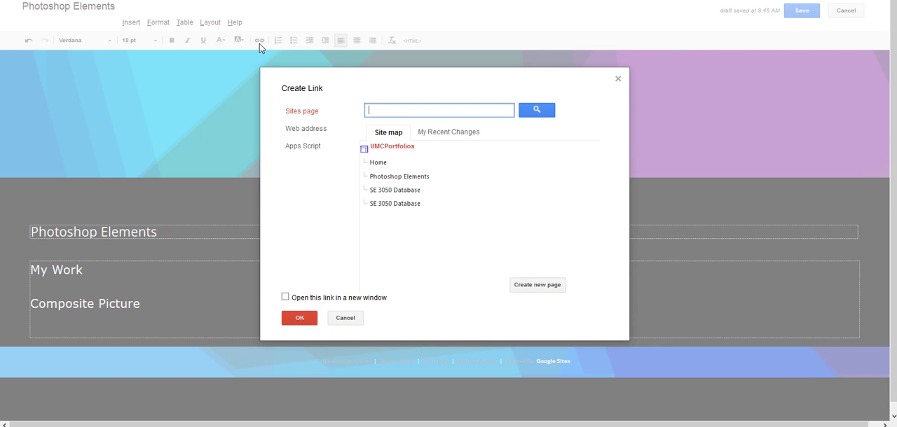
click(295, 133)
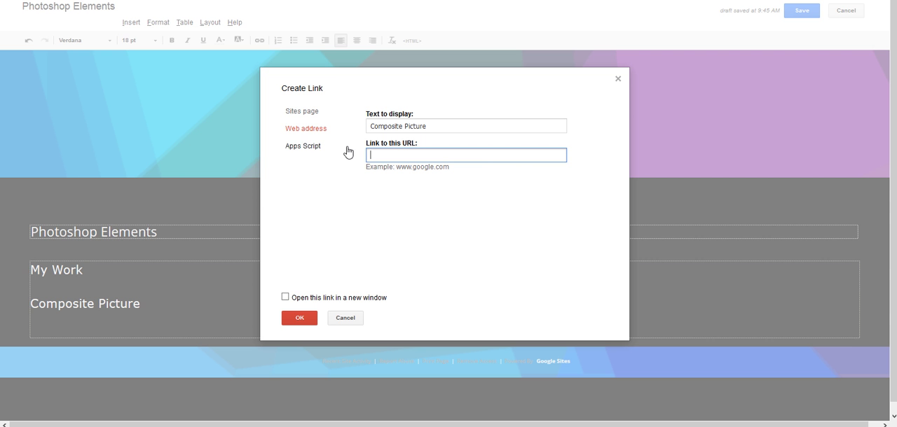
right_click(386, 156)
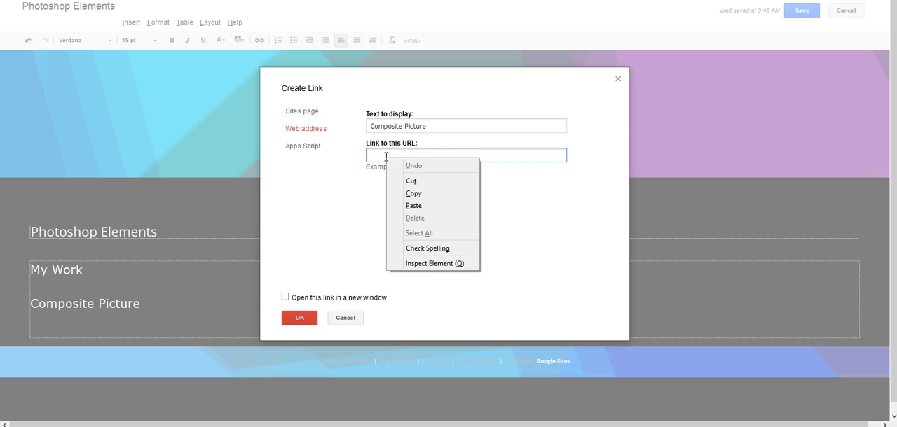
click(413, 206)
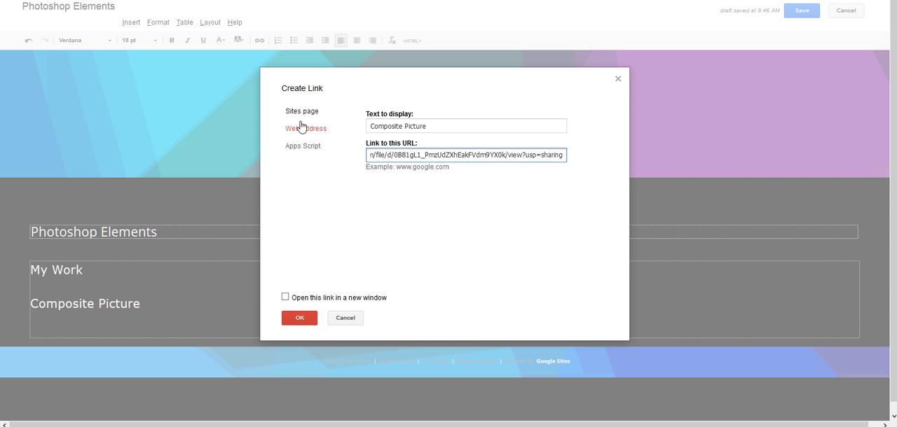
click(301, 319)
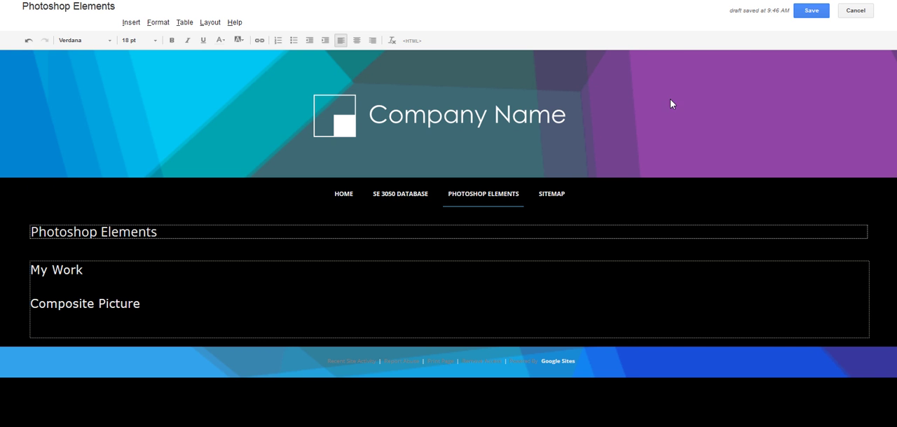
- Save the page and test the "Composite Picture" link, returning to the site
click(810, 12)
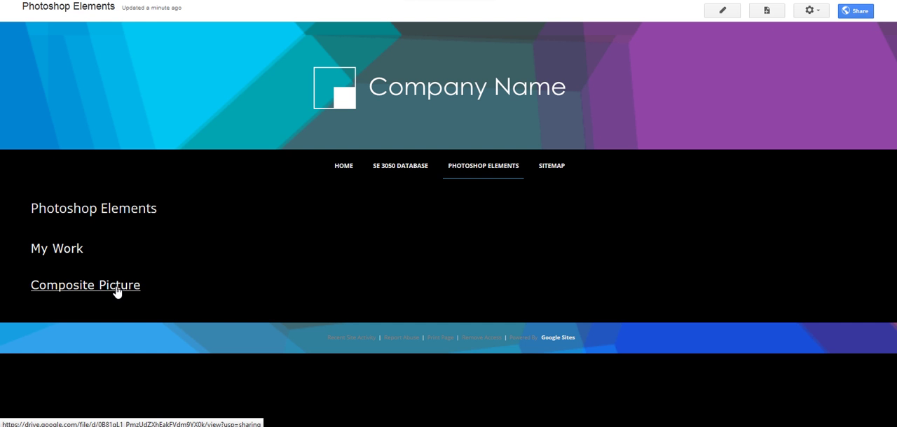
click(116, 289)
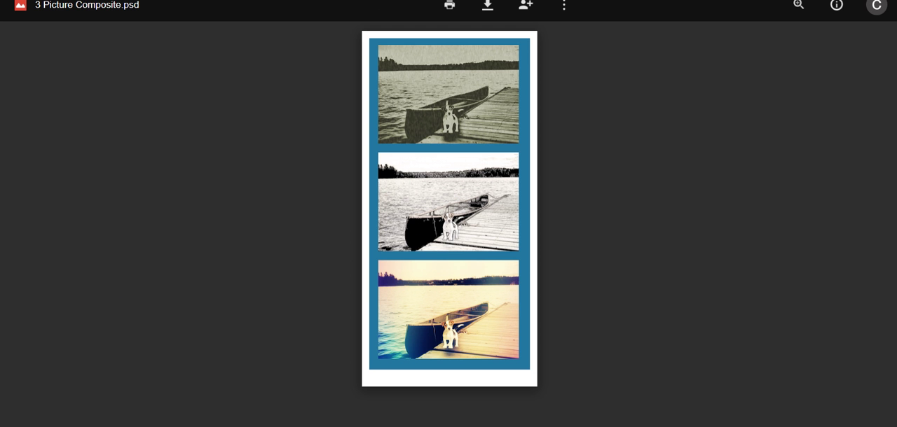
key(alt+Left)
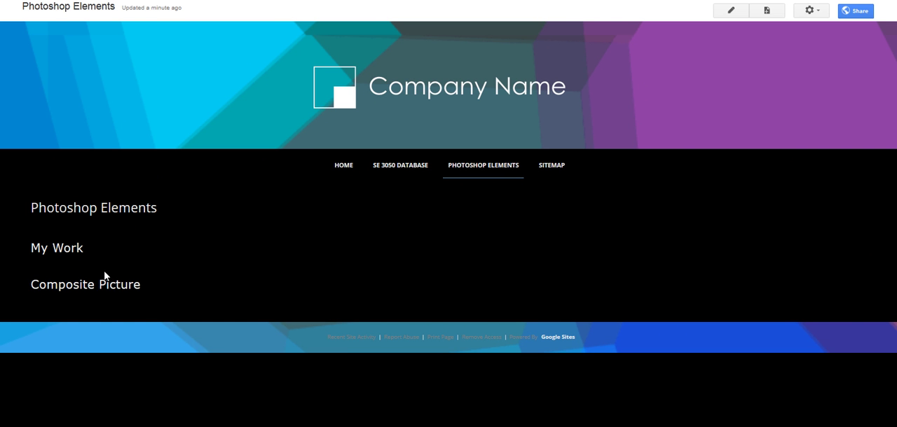
- Reopen the page for editing and add the line "Button" below "Composite Picture"
click(728, 18)
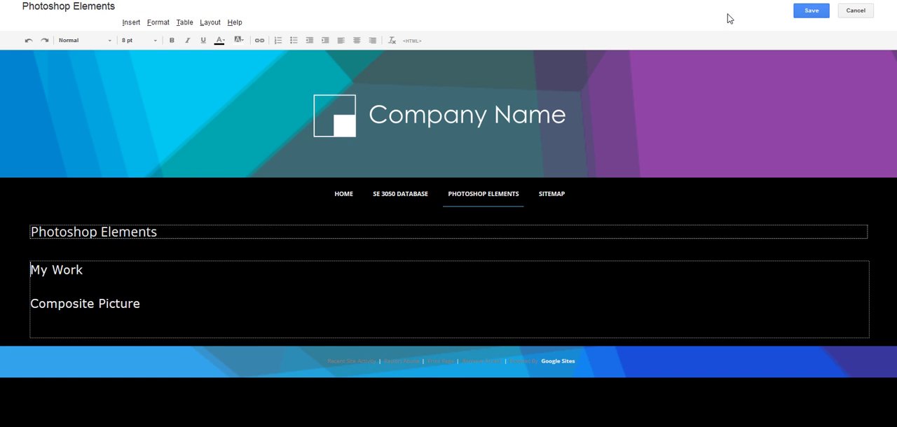
click(192, 306)
key(Return)
key(Return)
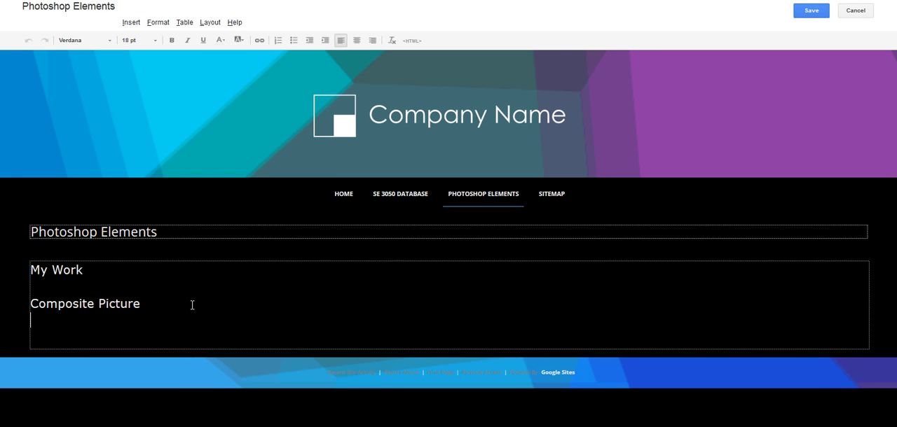
text(Button)
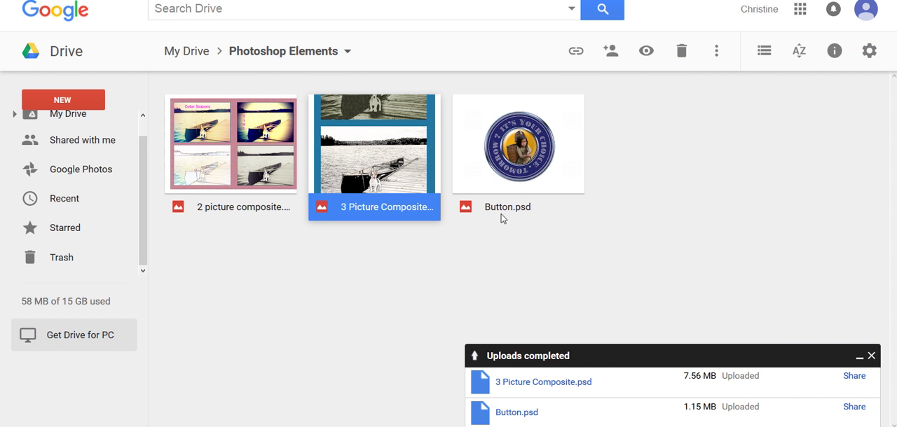
- In Google Drive, set link sharing for Button.psd to anyone with the link can view and save it
click(513, 152)
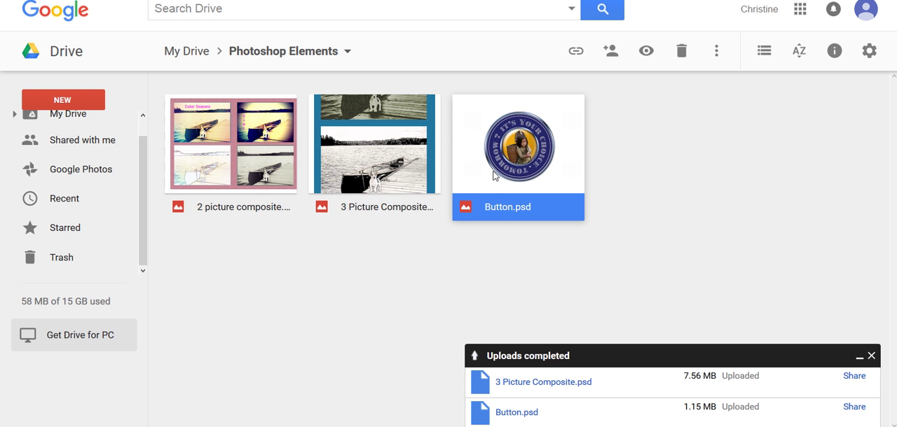
click(606, 61)
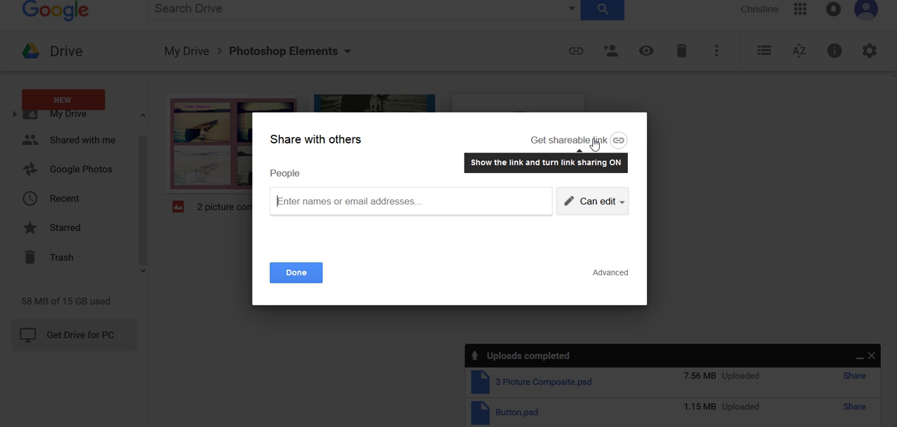
click(611, 273)
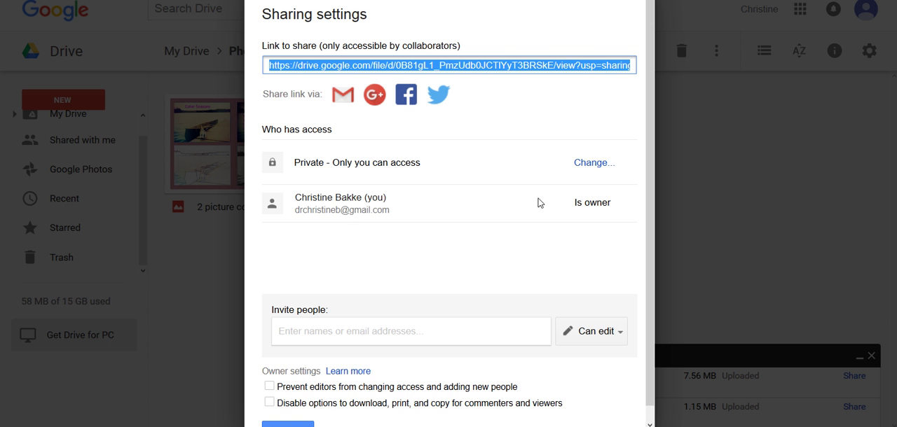
click(594, 163)
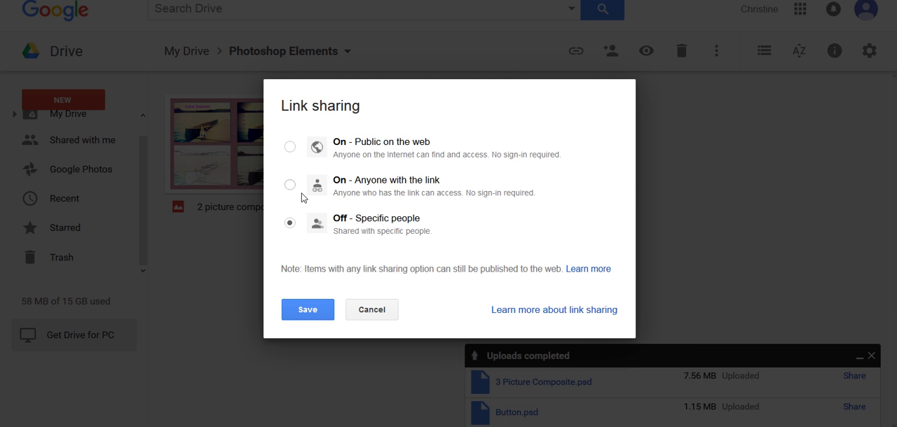
click(291, 185)
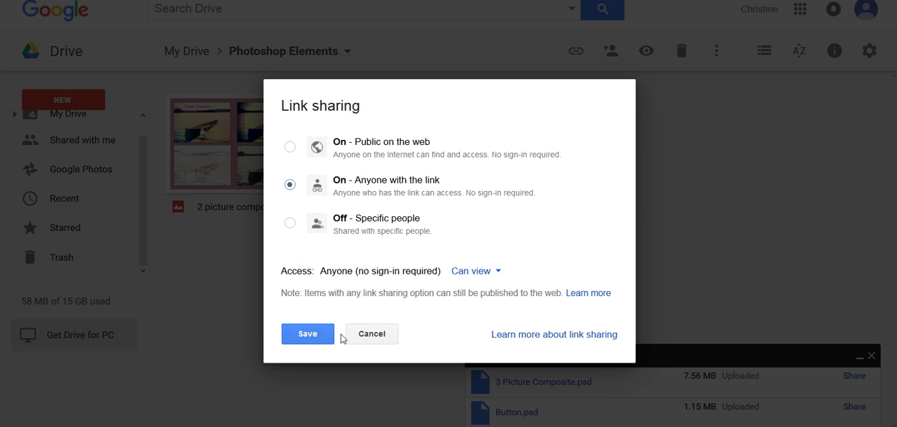
click(316, 340)
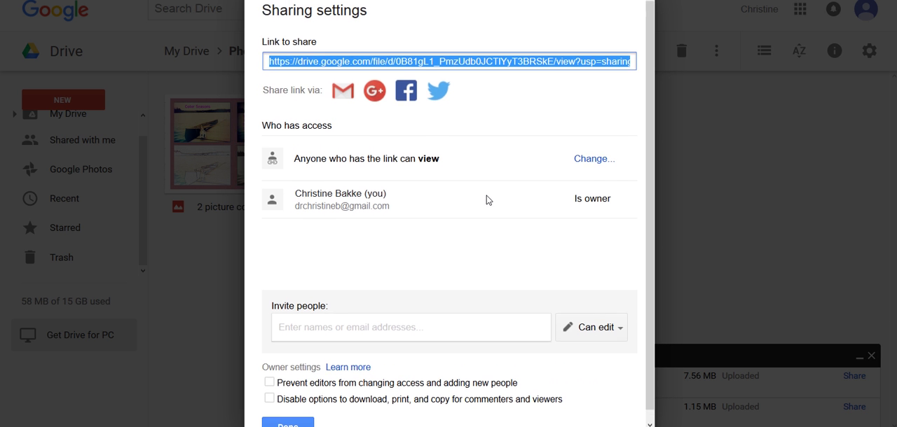
- Copy the shareable link of Button.psd and finish sharing
scroll(372, 280, down, 1)
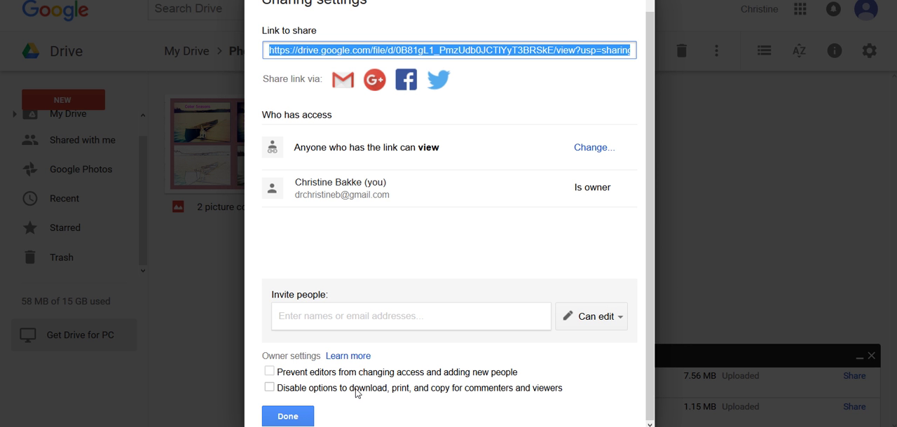
right_click(470, 50)
click(497, 89)
click(310, 418)
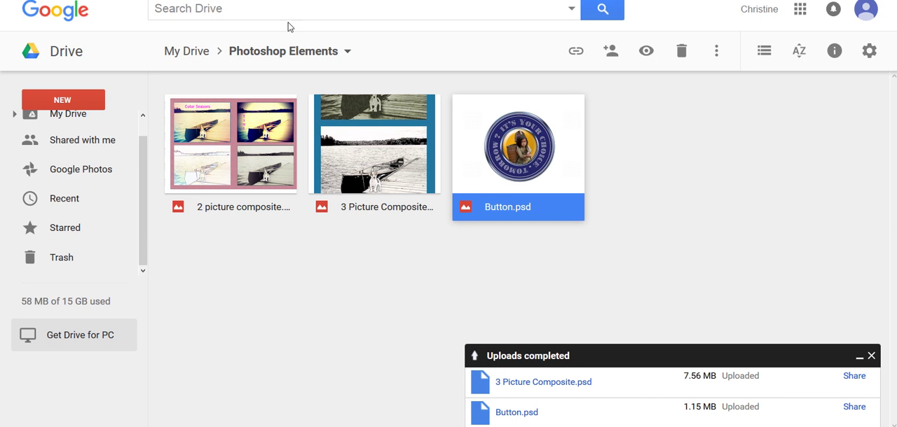
- Return to the Google Sites page editor and delete the plain text "Button" below "Composite Picture"
key(ctrl+Tab)
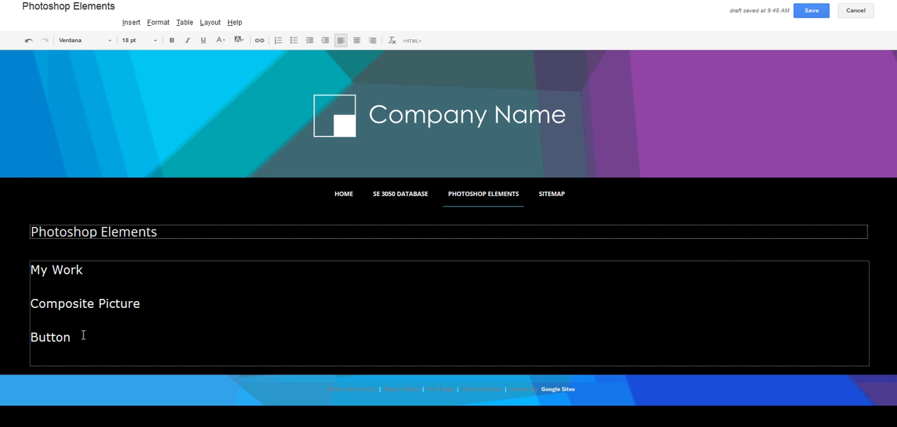
key(BackSpace)
key(BackSpace)
key(BackSpace)
key(BackSpace)
key(BackSpace)
key(BackSpace)
- Insert a web address link to the copied Drive URL with the display text "Button", set to open in a new window
click(260, 44)
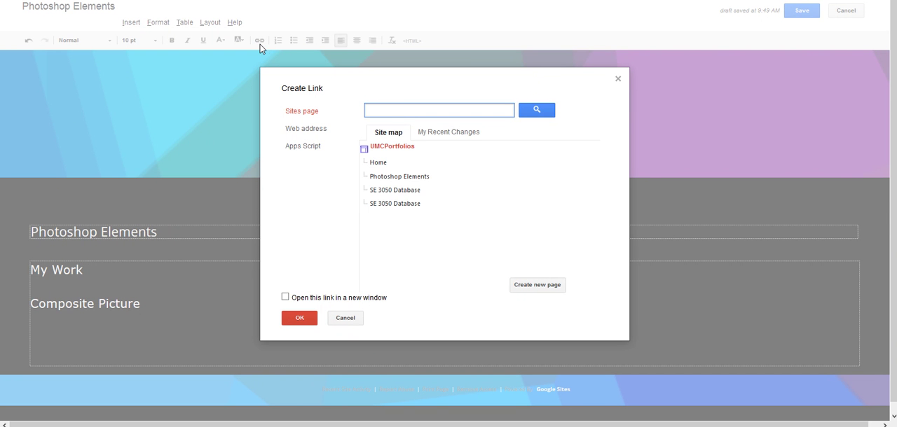
click(318, 132)
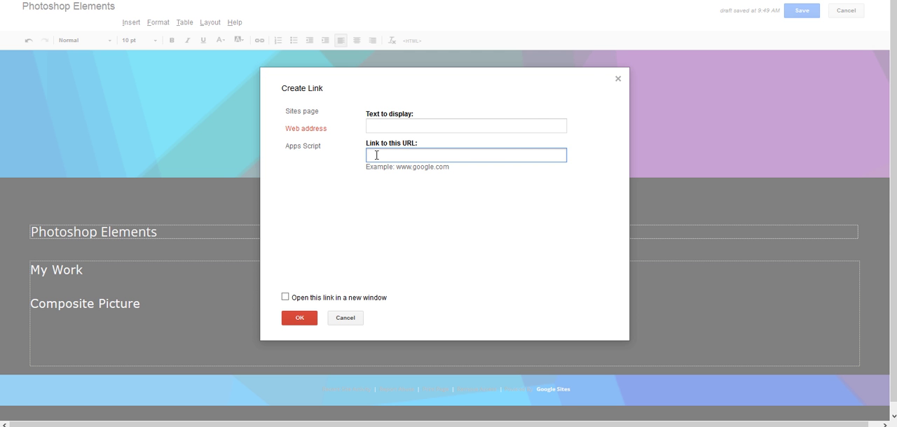
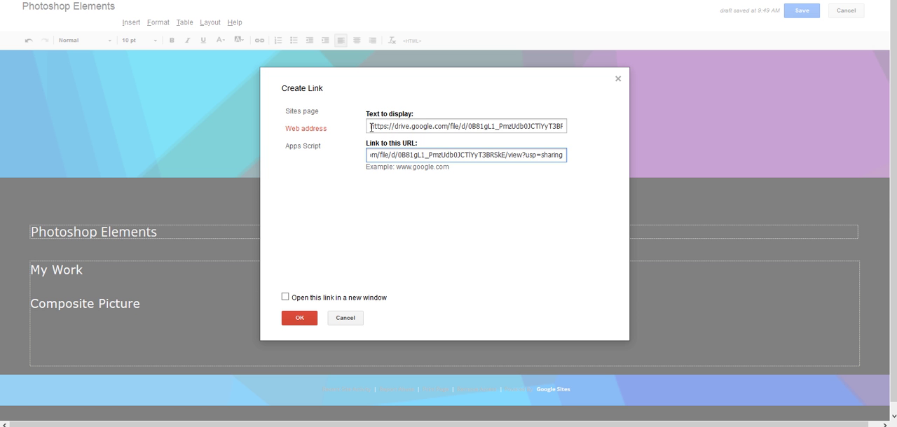
drag(371, 129, 595, 122)
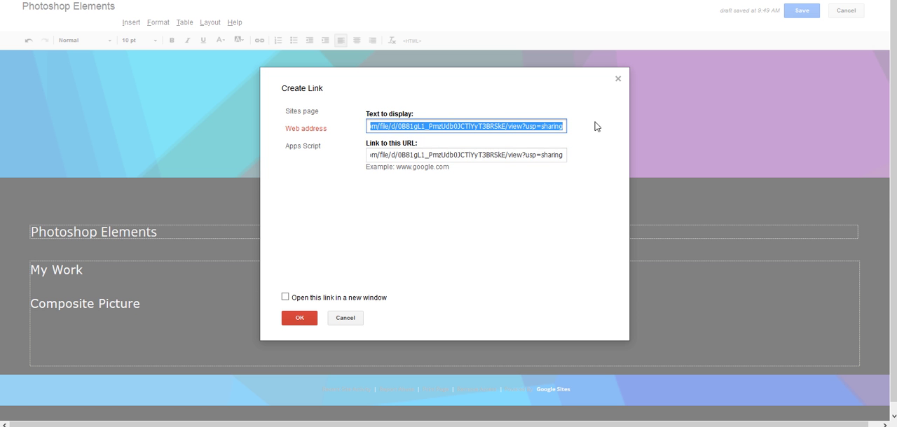
text(Button)
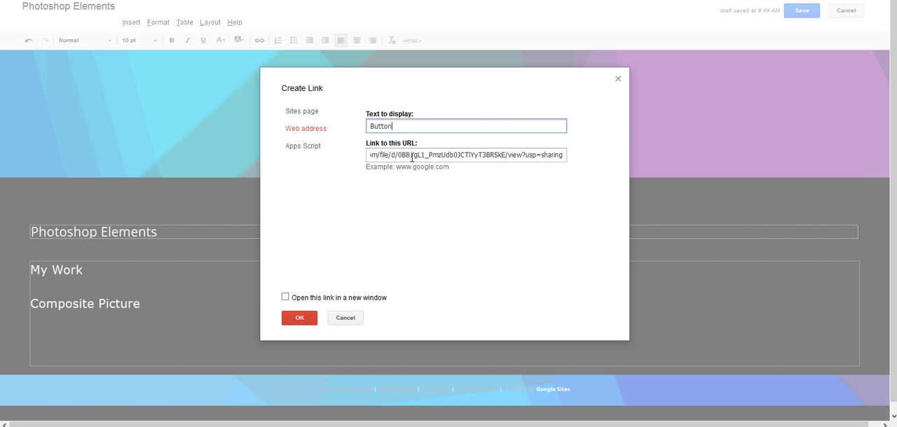
click(285, 297)
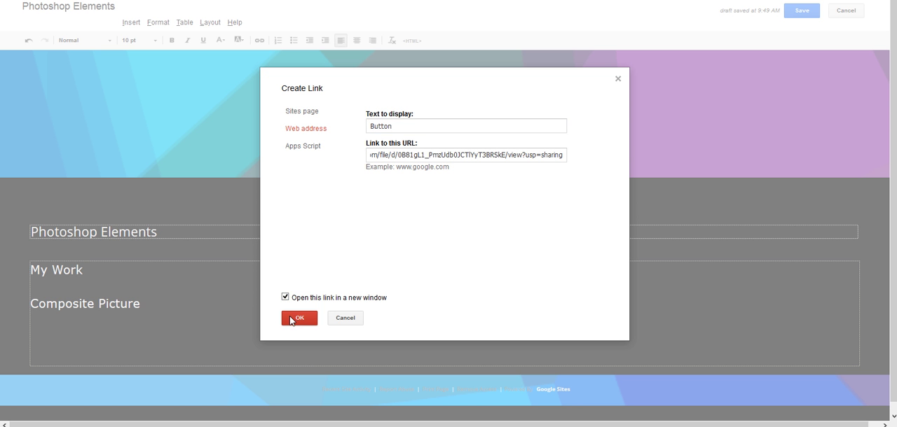
click(291, 317)
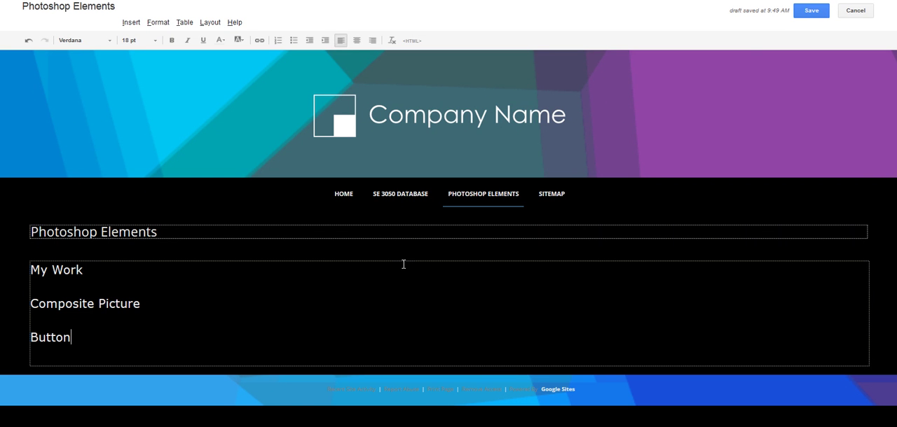
- Save the page and test the "Composite Picture" and "Button" links, returning to the site after each
click(806, 11)
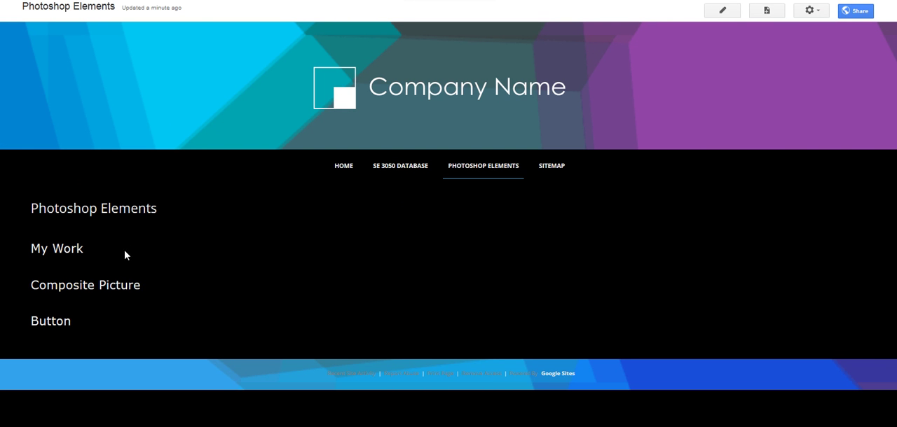
click(121, 292)
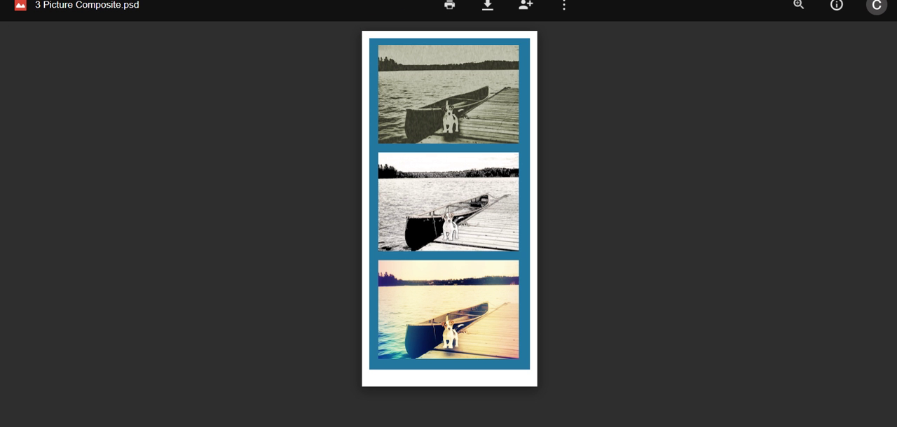
click(16, 0)
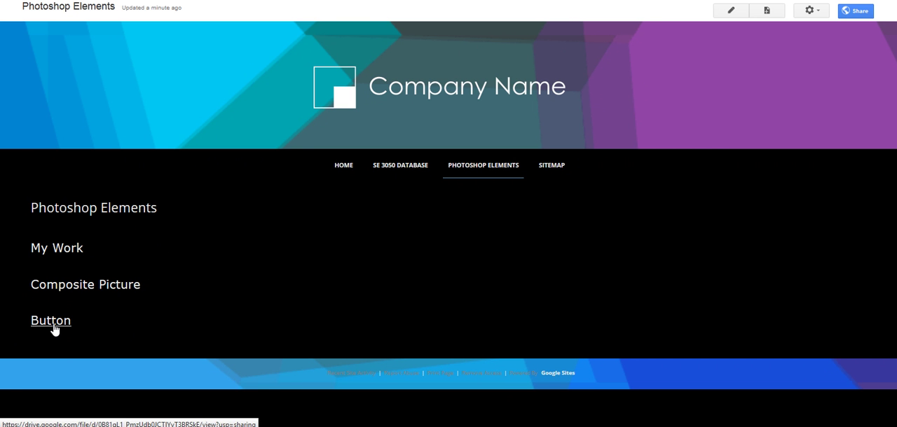
click(54, 327)
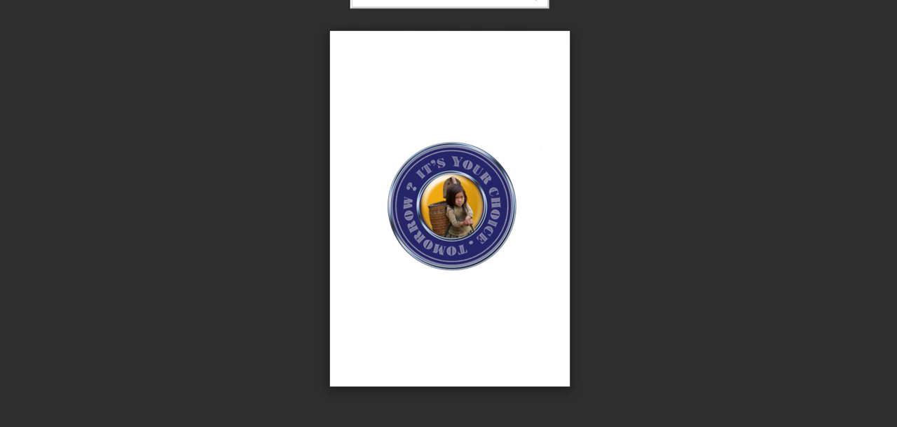
key(Escape)
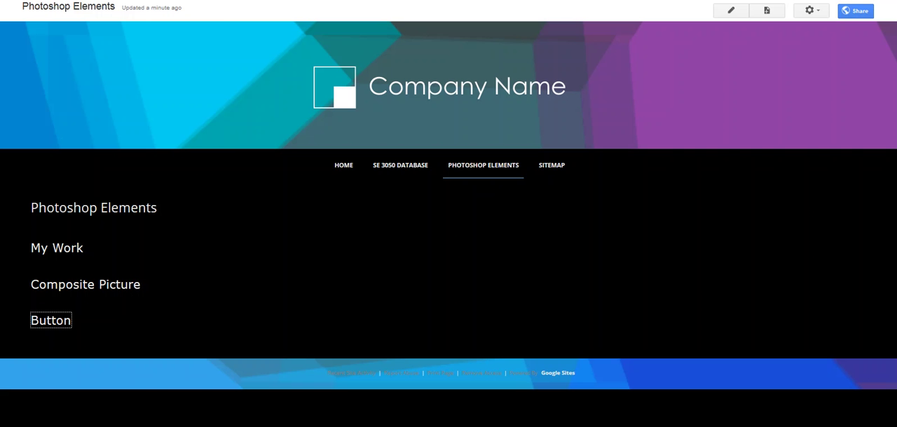
click(264, 219)
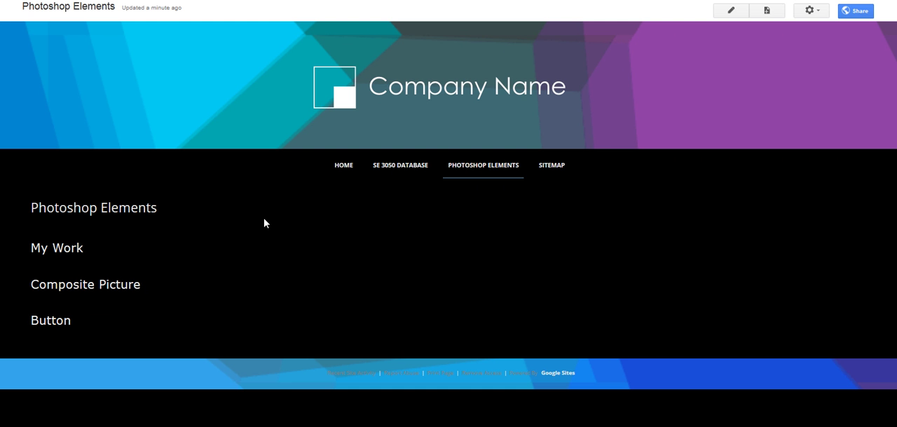